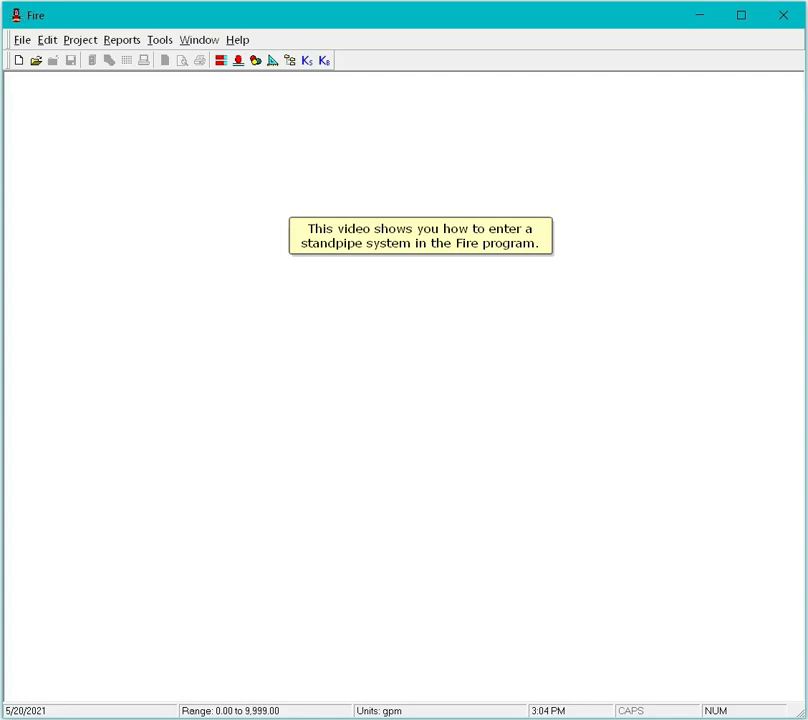
# Step: Create and save a new project as 'Standpipe Video', then view its General Project Data system data
pyautogui.click(19, 61)
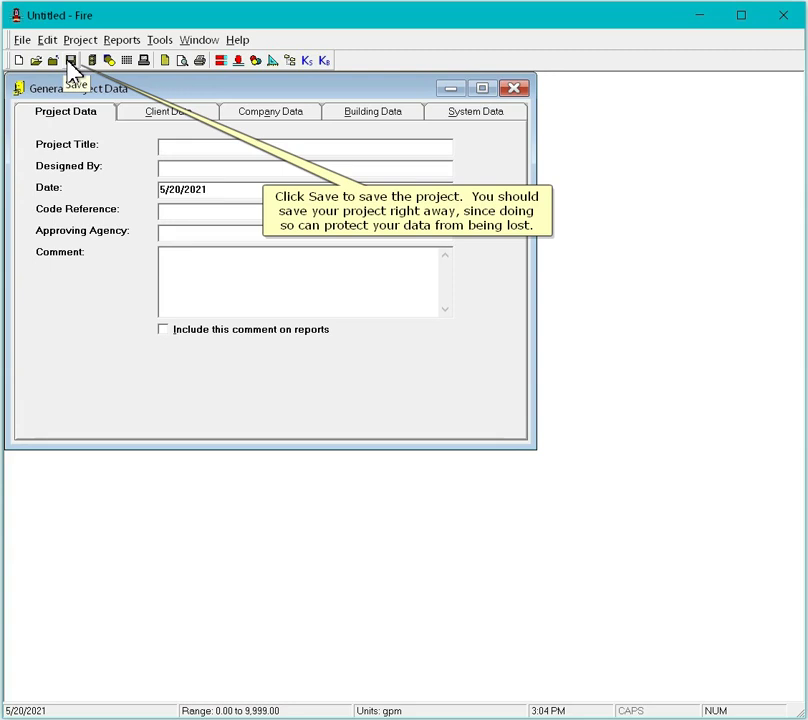
pyautogui.click(70, 61)
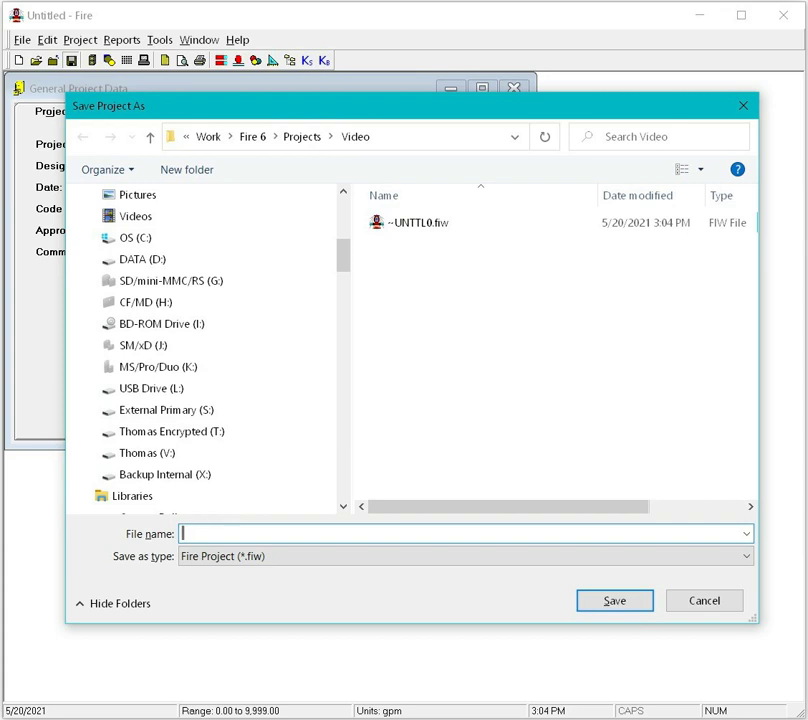
pyautogui.write('Standpipe Video')
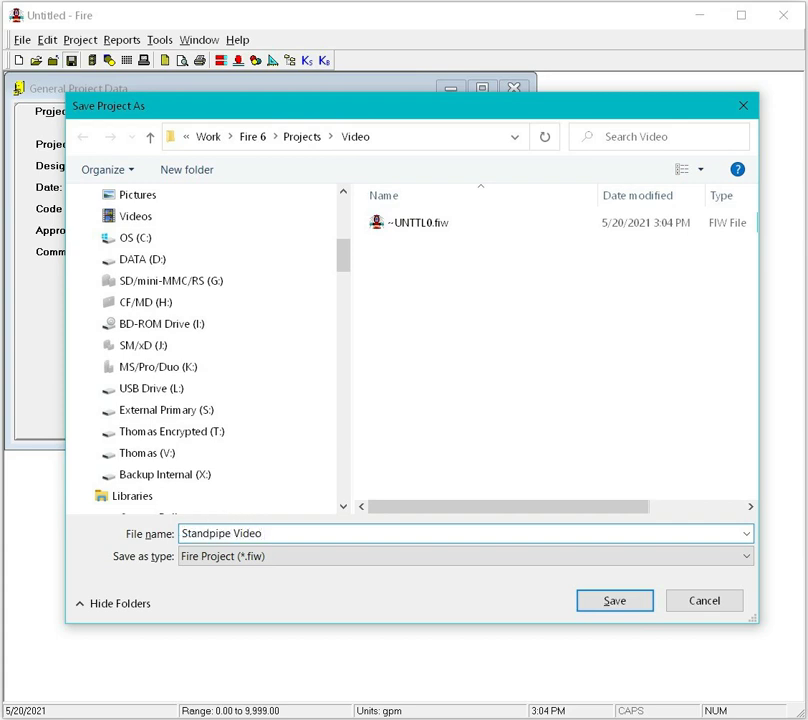
pyautogui.click(614, 601)
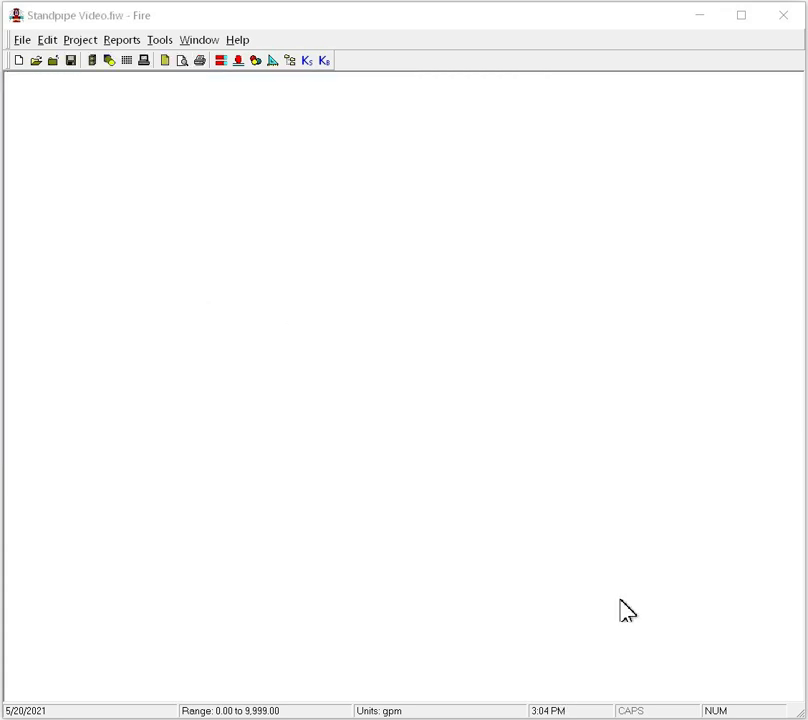
pyautogui.click(91, 61)
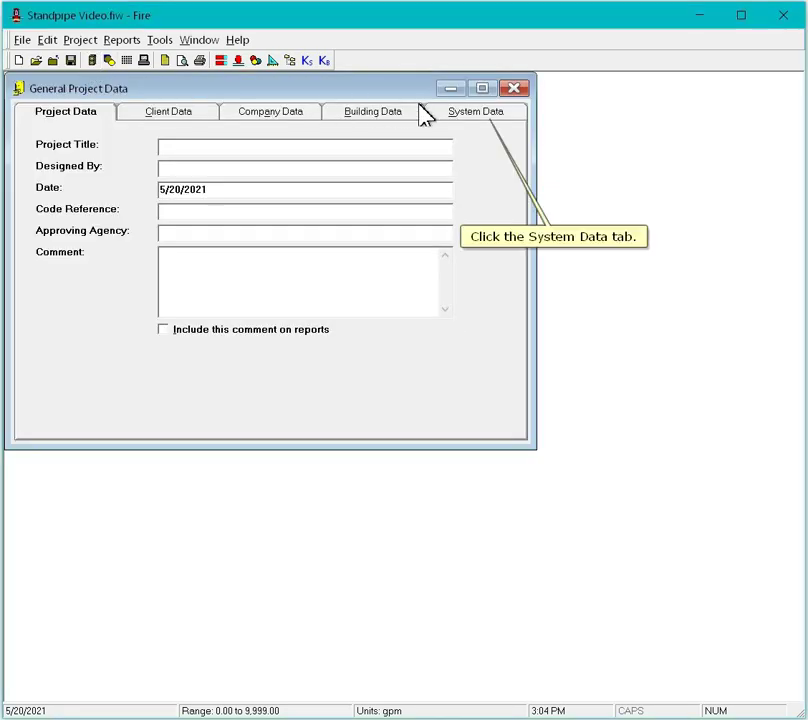
pyautogui.click(447, 113)
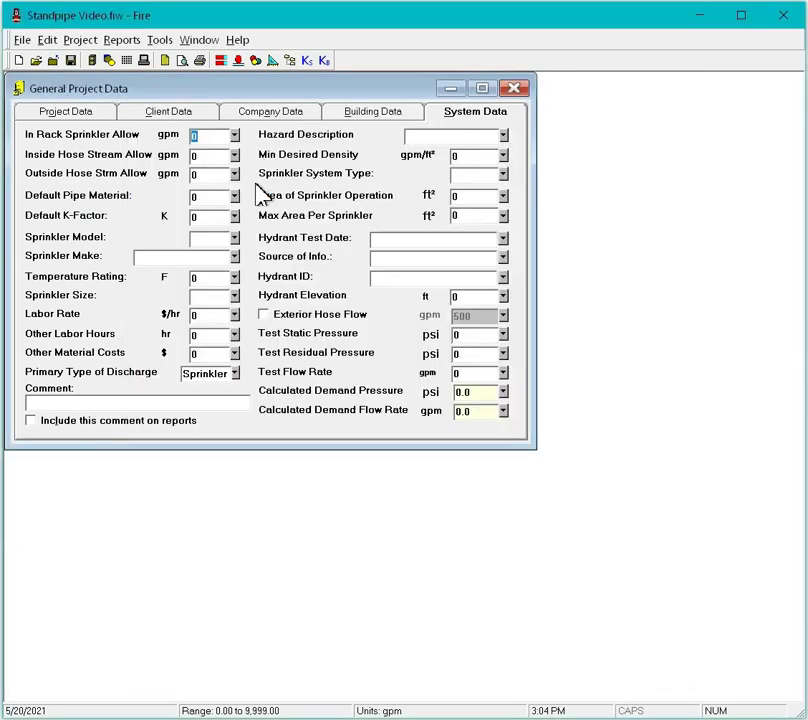
# Step: Set the inside hose stream allowance to 750 gpm and default pipe material to 4, SCHED 40 WET STEEL
pyautogui.click(221, 155)
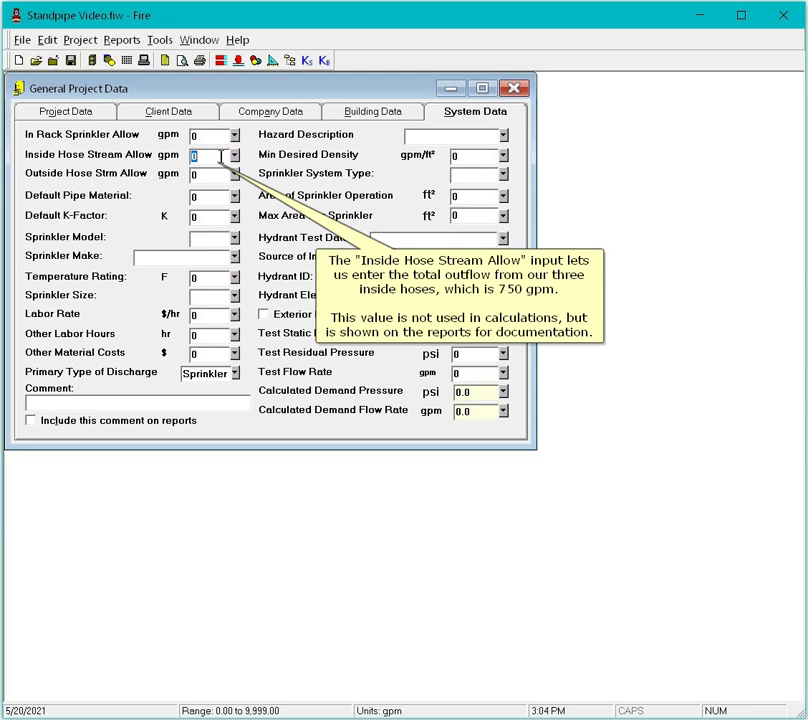
pyautogui.write('750')
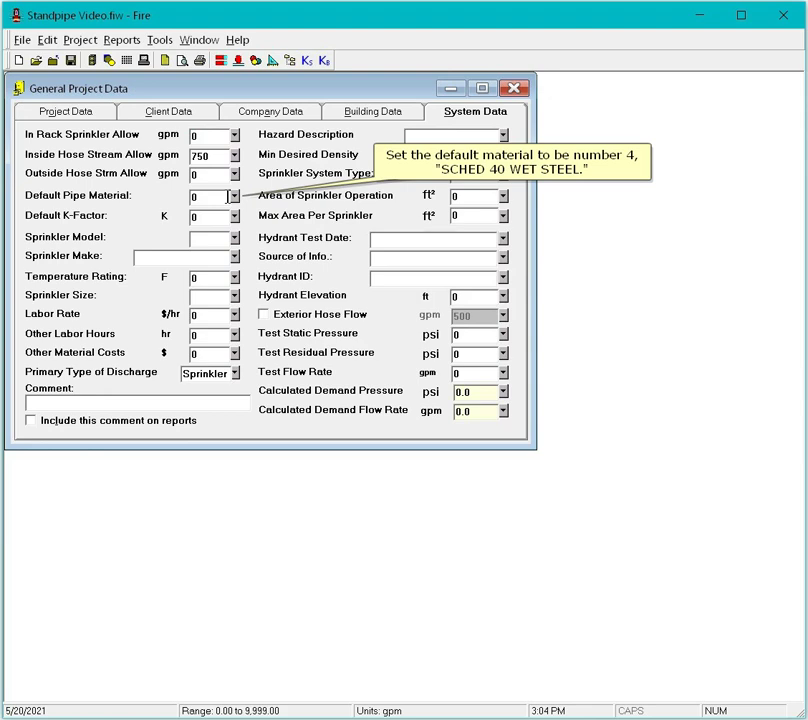
pyautogui.click(233, 196)
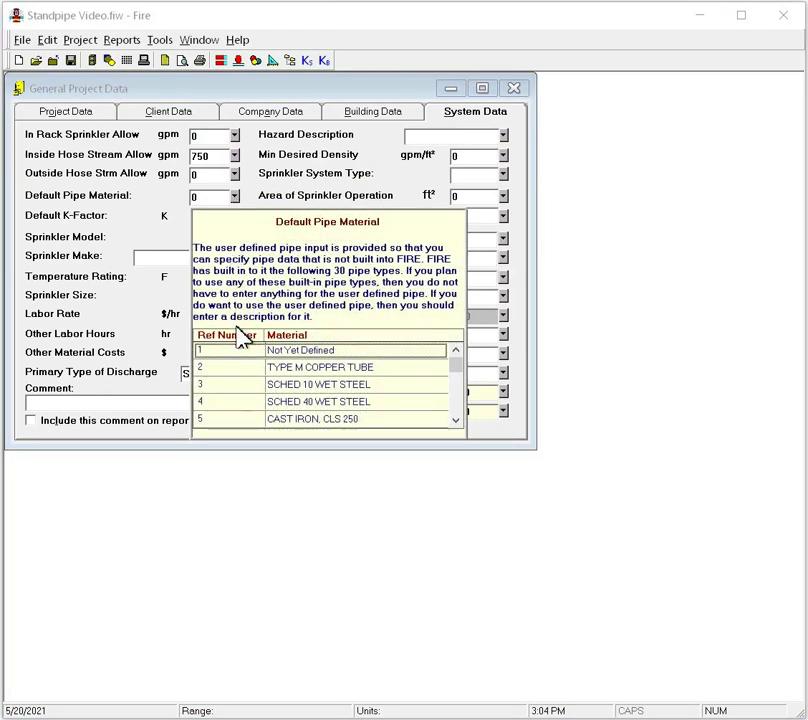
pyautogui.click(237, 404)
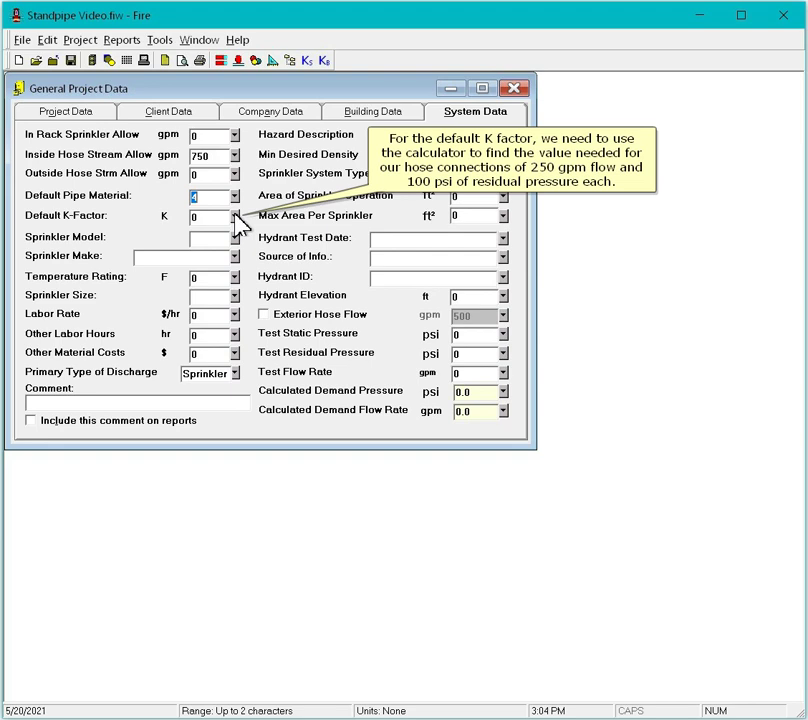
# Step: Calculate a default K-factor of 25.0 from 100 psi residual pressure and 250 gpm flow
pyautogui.click(236, 216)
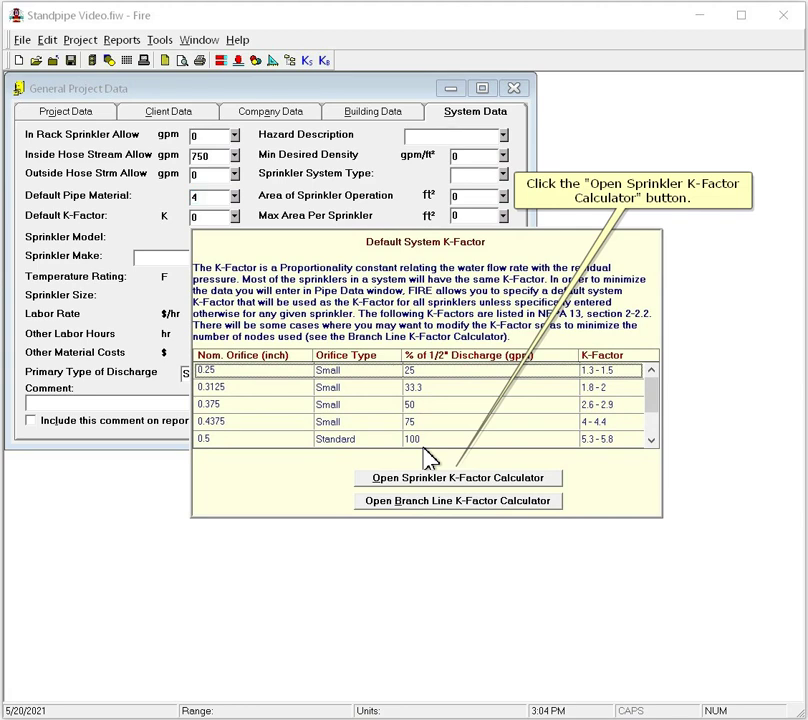
pyautogui.click(442, 478)
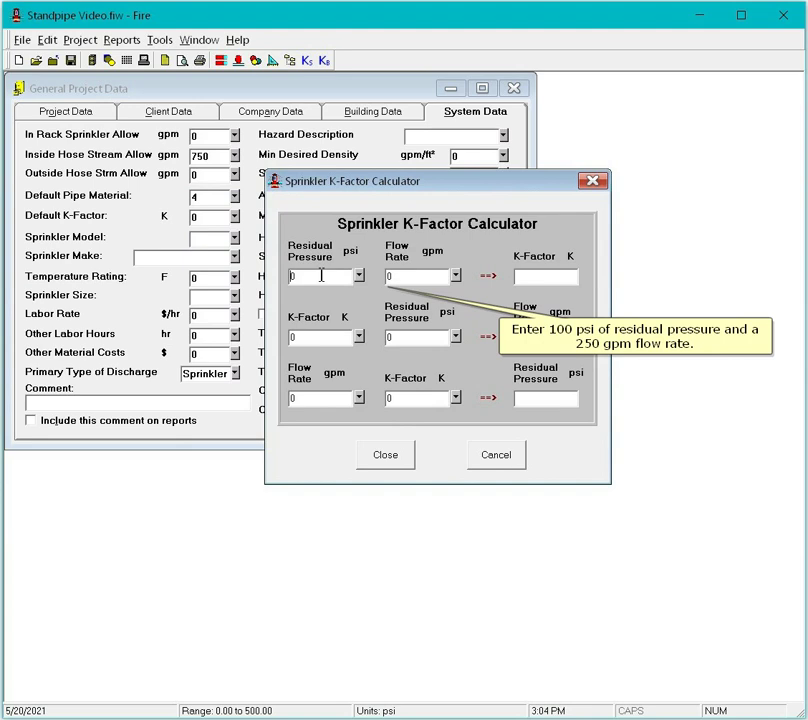
pyautogui.doubleClick(321, 276)
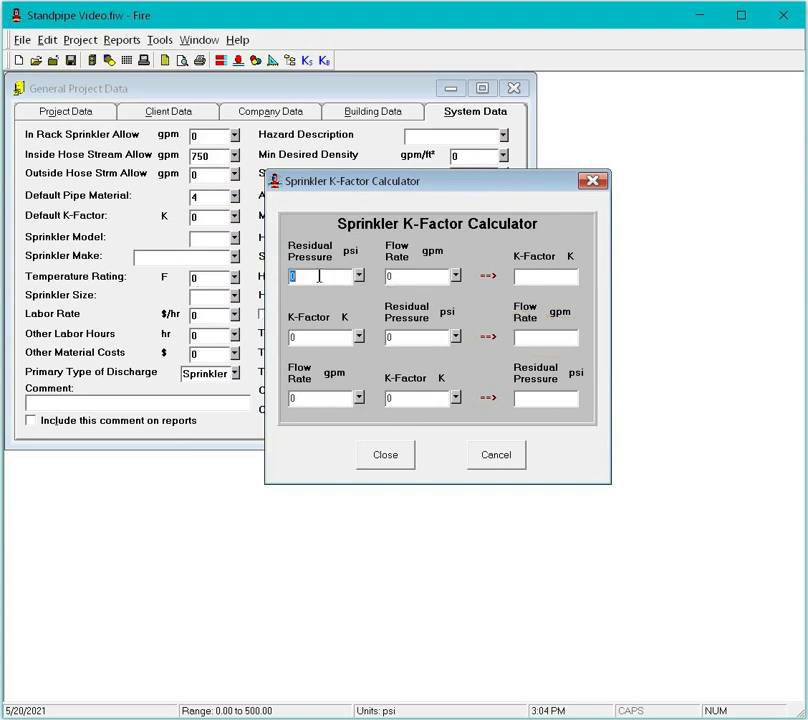
pyautogui.write('100')
pyautogui.press('Tab')
pyautogui.write('250')
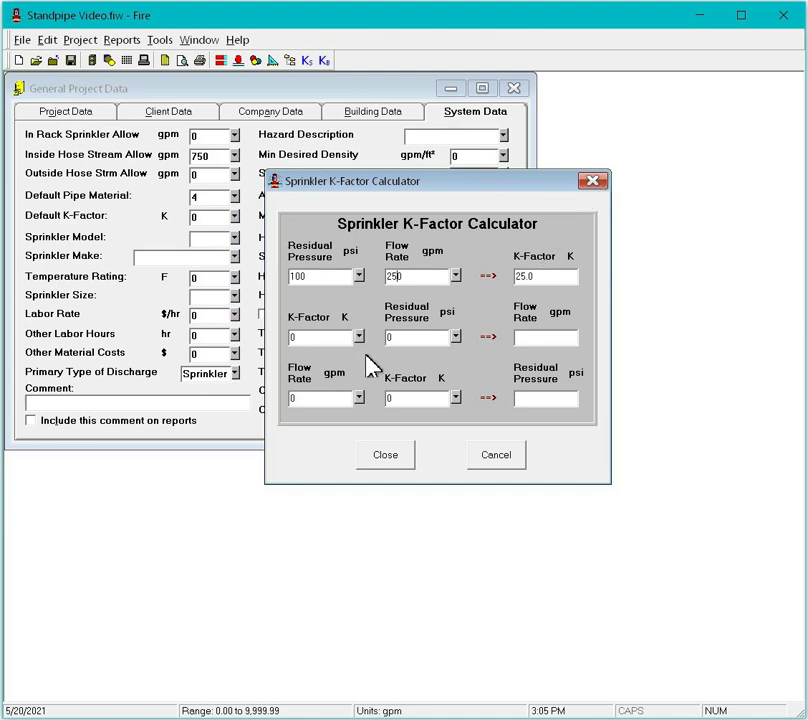
pyautogui.click(399, 456)
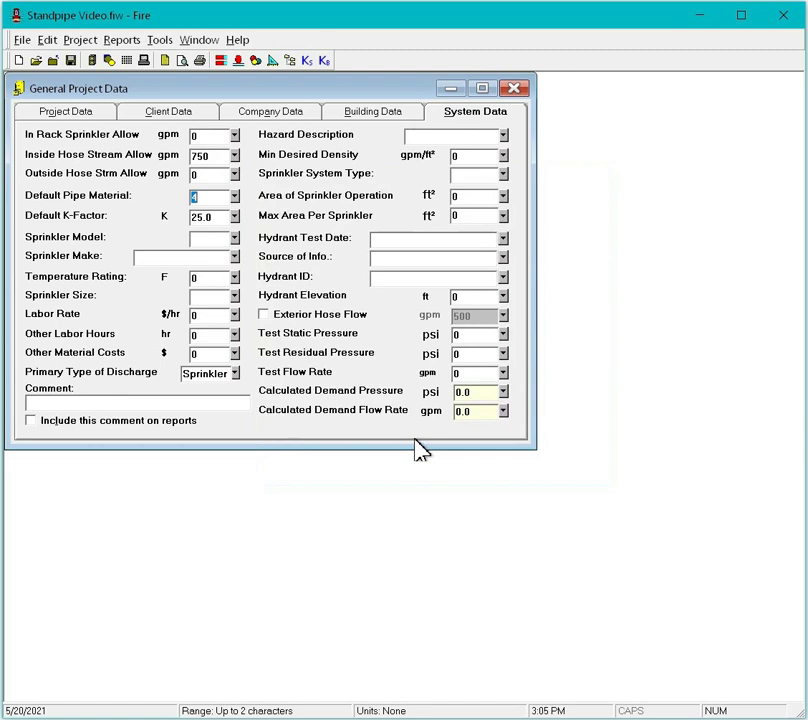
# Step: Set primary discharge to Hose with 2.5 hose size, Light Hazard, and a Wet system type
pyautogui.click(240, 376)
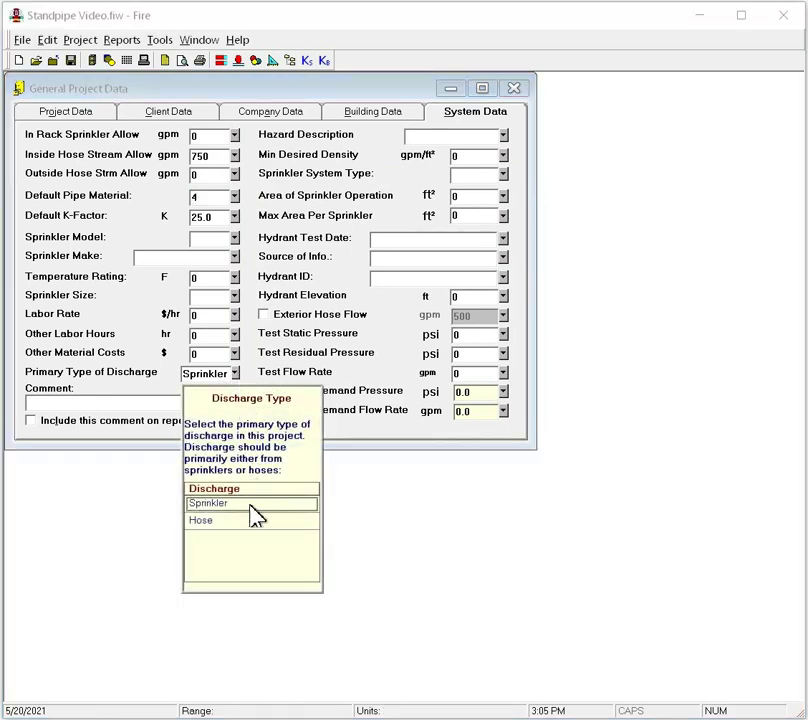
pyautogui.click(249, 520)
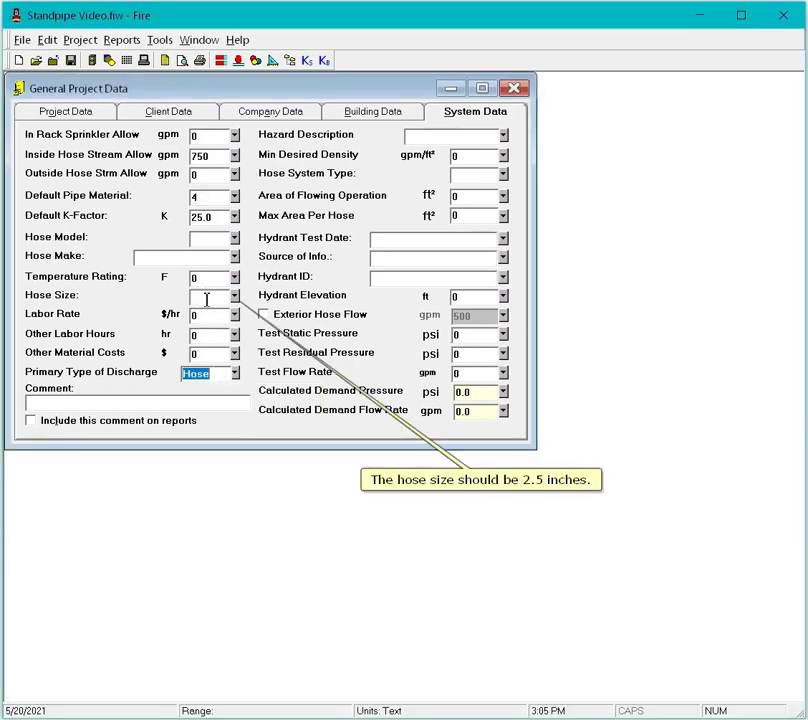
pyautogui.click(207, 298)
pyautogui.write('2.5')
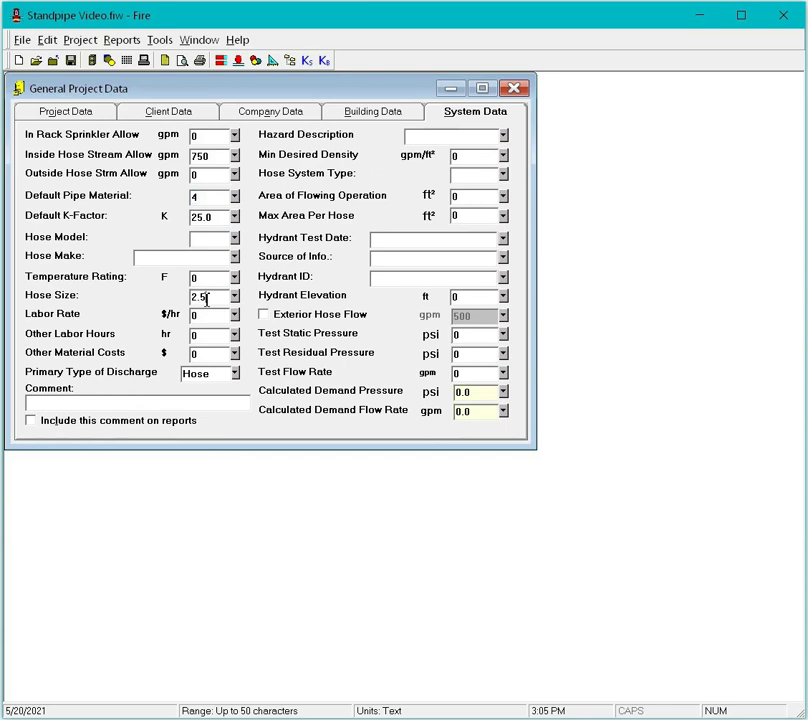
pyautogui.click(504, 137)
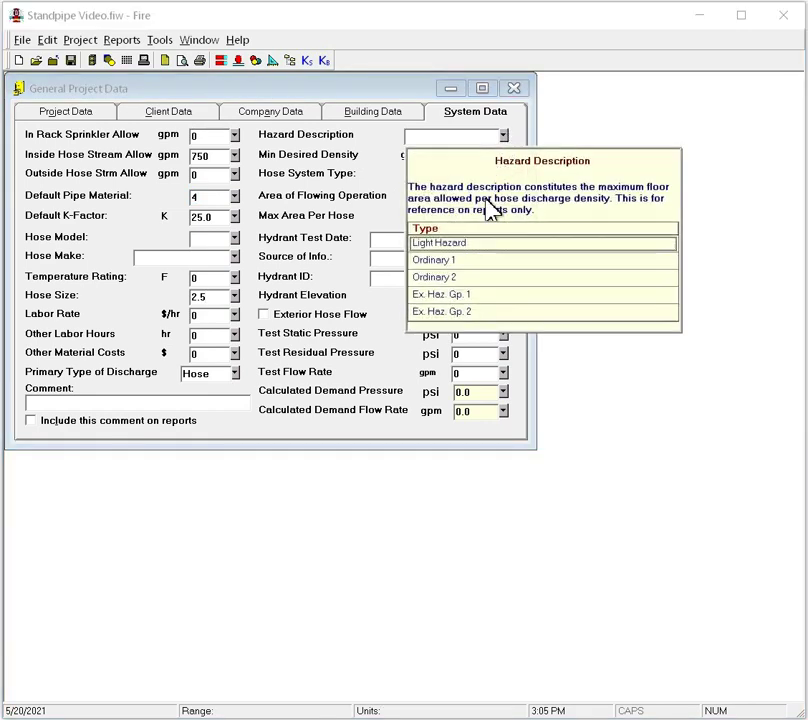
pyautogui.click(468, 244)
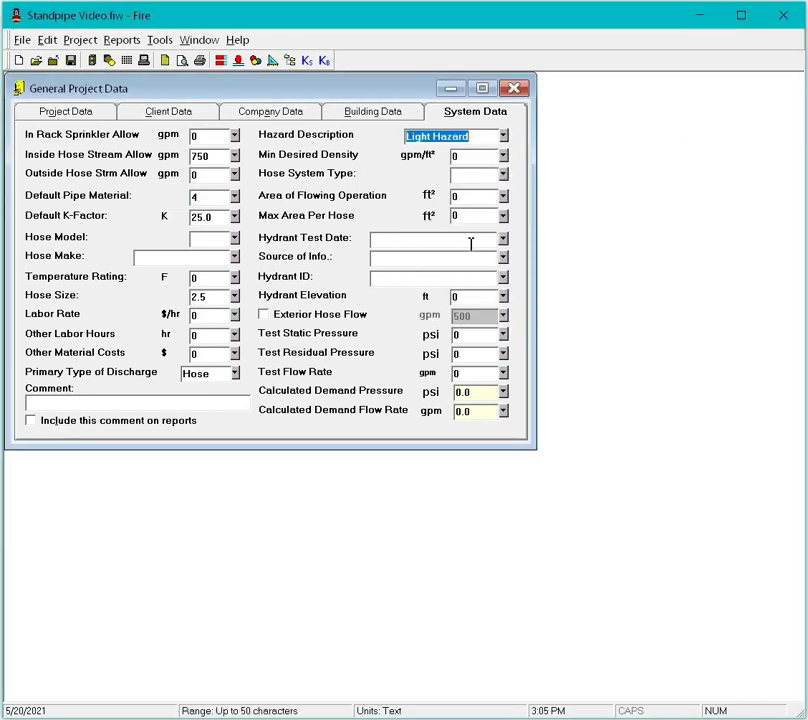
pyautogui.click(503, 175)
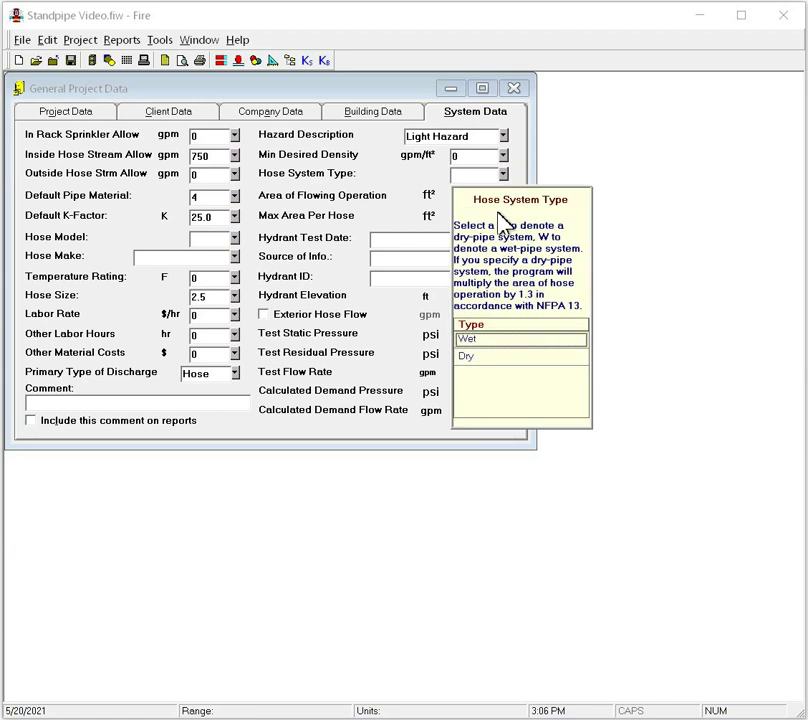
pyautogui.click(508, 340)
# Step: Enter hydrant test values: 210 psi static, 190 psi residual, 800 gpm flow
pyautogui.click(475, 338)
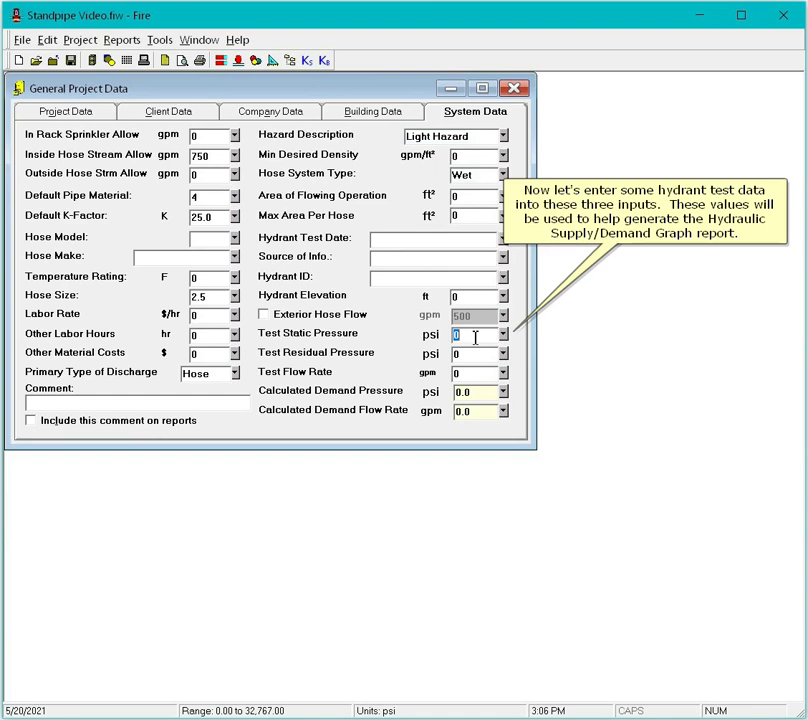
pyautogui.write('210')
pyautogui.press('Tab')
pyautogui.write('190')
pyautogui.press('Tab')
pyautogui.write('800')
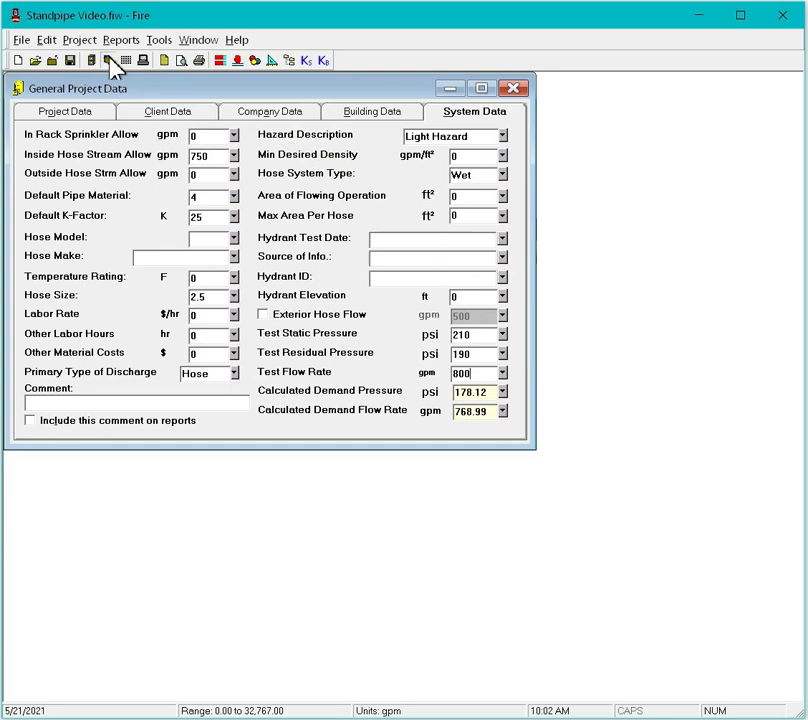
# Step: Open the empty pipe data grid, consult the standpipe diagram in Photos, and return to Fire
pyautogui.click(108, 60)
pyautogui.click(541, 715)
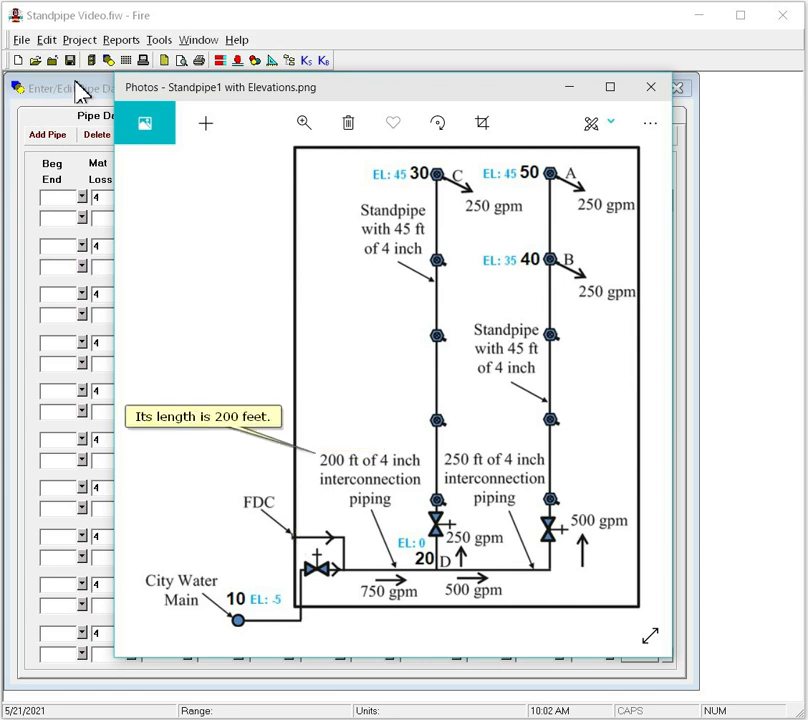
pyautogui.click(77, 85)
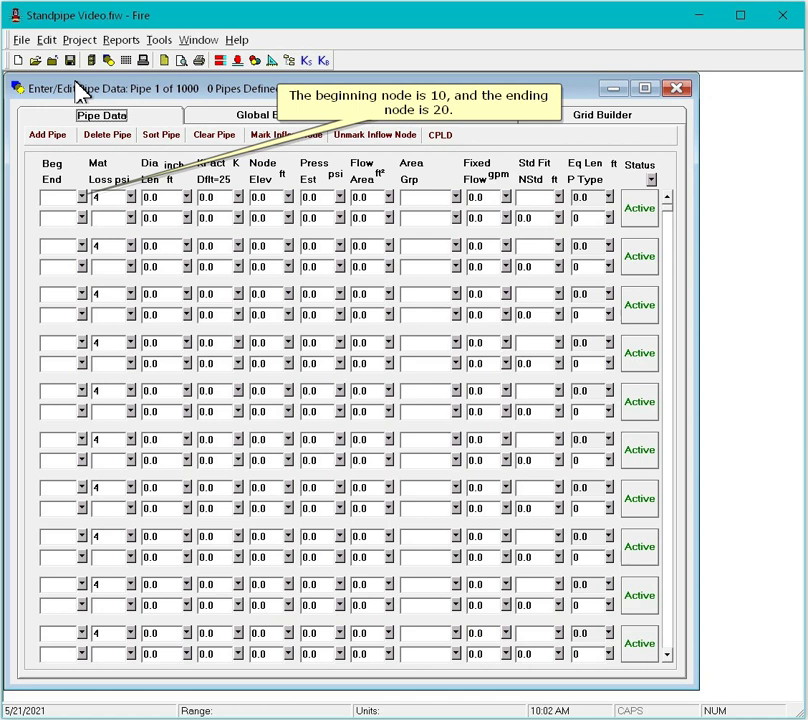
# Step: Enter pipe 1 from node 10 to node 20, 4-inch diameter, 200 ft long
pyautogui.click(58, 197)
pyautogui.write('10')
pyautogui.press('Tab')
pyautogui.write('20')
pyautogui.press('Tab')
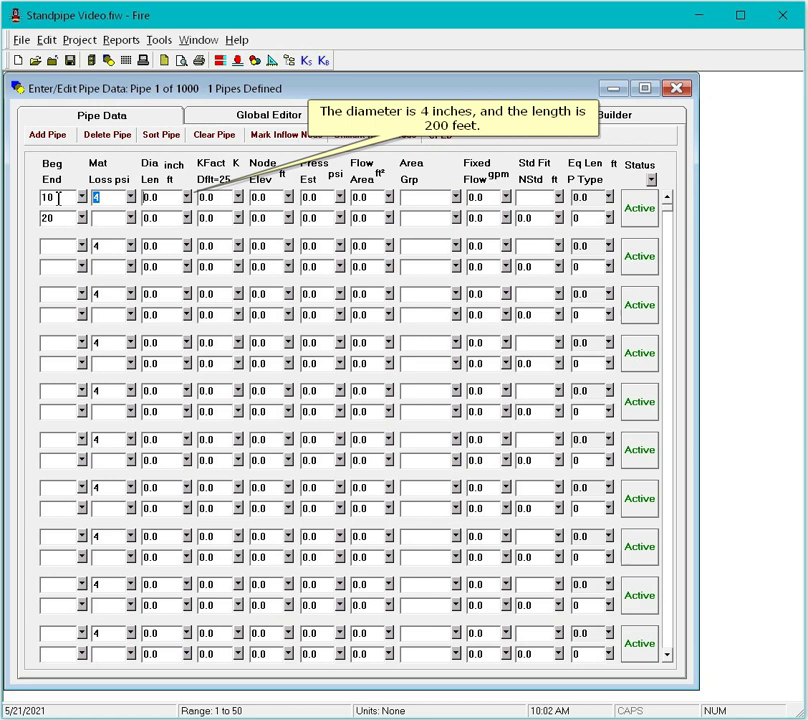
pyautogui.press('Tab')
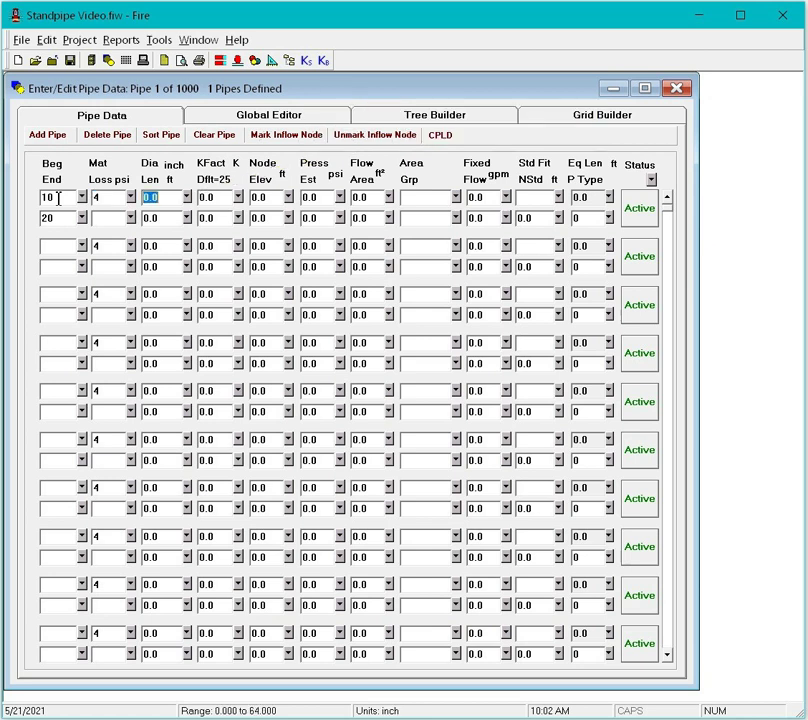
pyautogui.write('4')
pyautogui.press('Tab')
pyautogui.write('200')
pyautogui.press('Tab')
pyautogui.press('Tab')
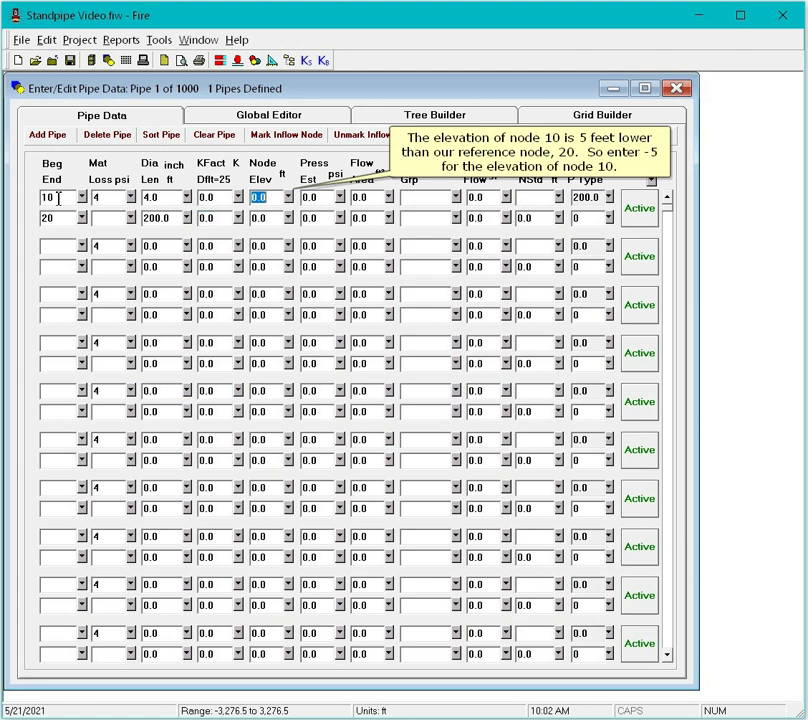
# Step: Give node 10 an elevation of -5 and pipe 1 2EG fittings
pyautogui.write('-5')
pyautogui.press('Tab')
pyautogui.press('Tab')
pyautogui.press('Tab')
pyautogui.press('Tab')
pyautogui.press('Tab')
pyautogui.press('Tab')
pyautogui.press('Tab')
pyautogui.press('Tab')
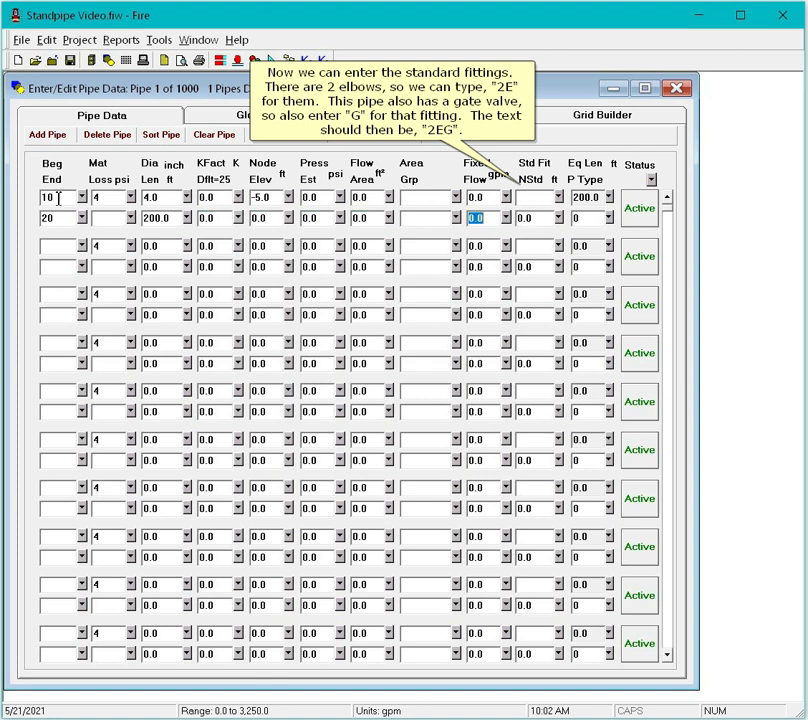
pyautogui.press('Tab')
pyautogui.write('2EG')
pyautogui.press('Tab')
pyautogui.press('Tab')
pyautogui.press('Tab')
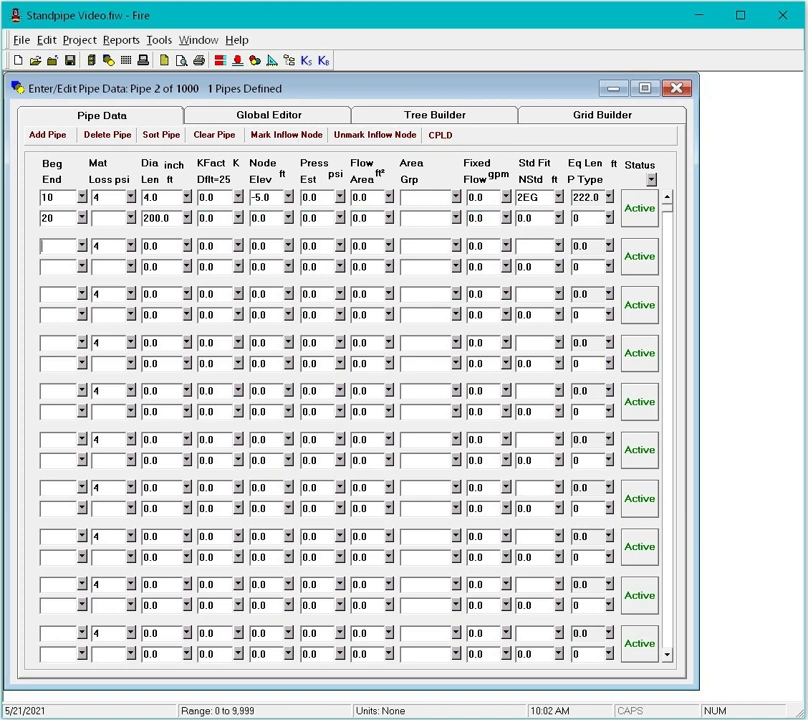
# Step: Check the standpipe diagram in Photos, then return to pipe 2's row in the grid
pyautogui.hotkey('alt', 'Tab')
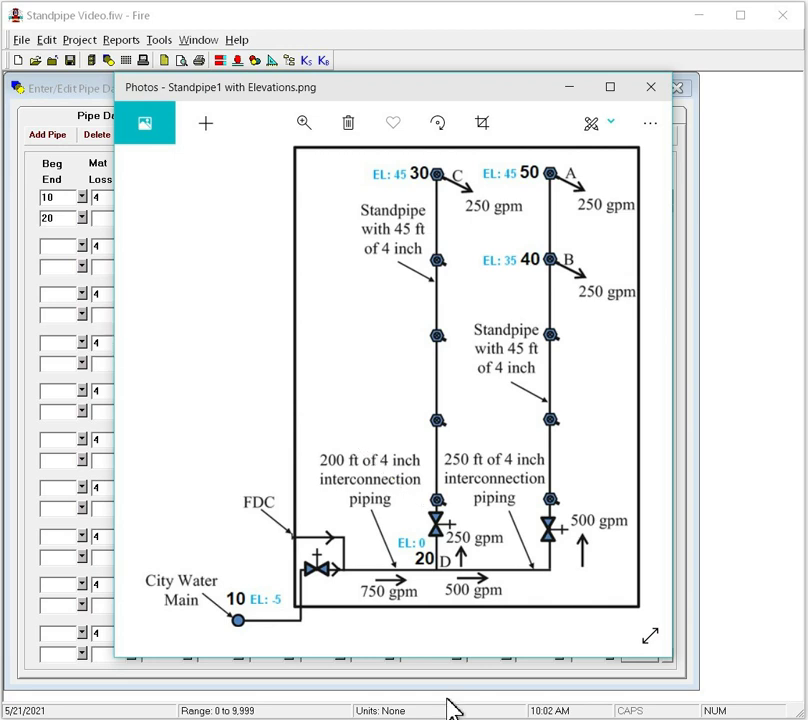
pyautogui.click(87, 246)
# Step: Enter pipe 2 from node 20 to node 30, 4-inch diameter, 45 ft long
pyautogui.click(67, 248)
pyautogui.write('20')
pyautogui.press('Tab')
pyautogui.write('30')
pyautogui.press('Tab')
pyautogui.write('4')
pyautogui.press('Tab')
pyautogui.write('45')
pyautogui.press('Tab')
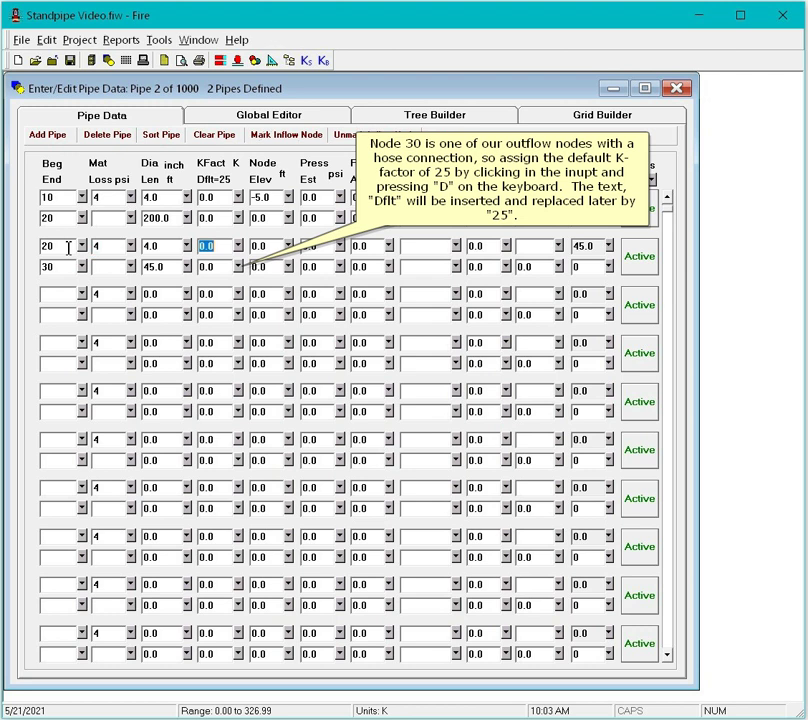
# Step: Give node 30 the default K-factor and elevation 45, with TG fittings, then recheck the diagram
pyautogui.press('Tab')
pyautogui.press('d')
pyautogui.press('Tab')
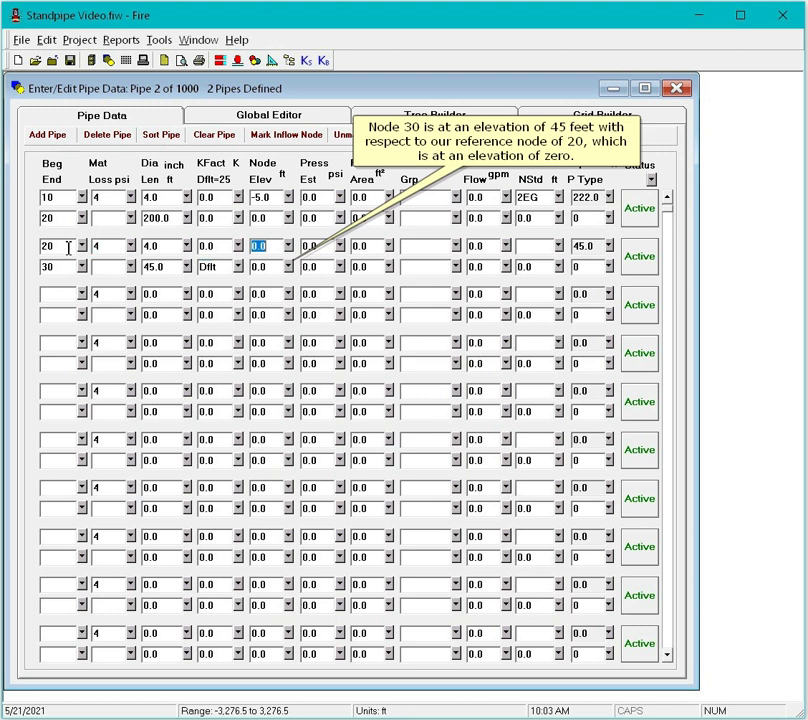
pyautogui.press('Tab')
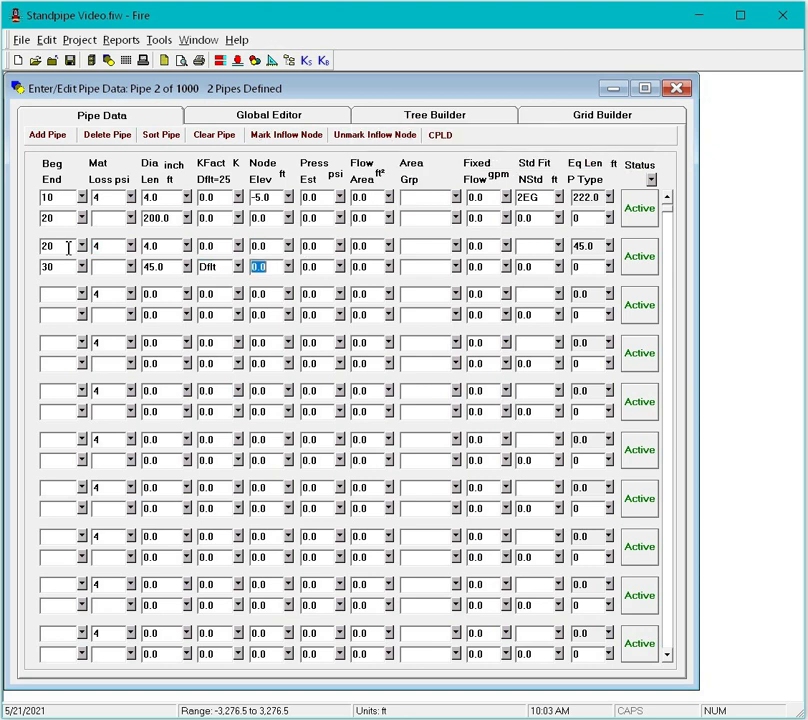
pyautogui.write('45')
pyautogui.press('Tab')
pyautogui.press('Tab')
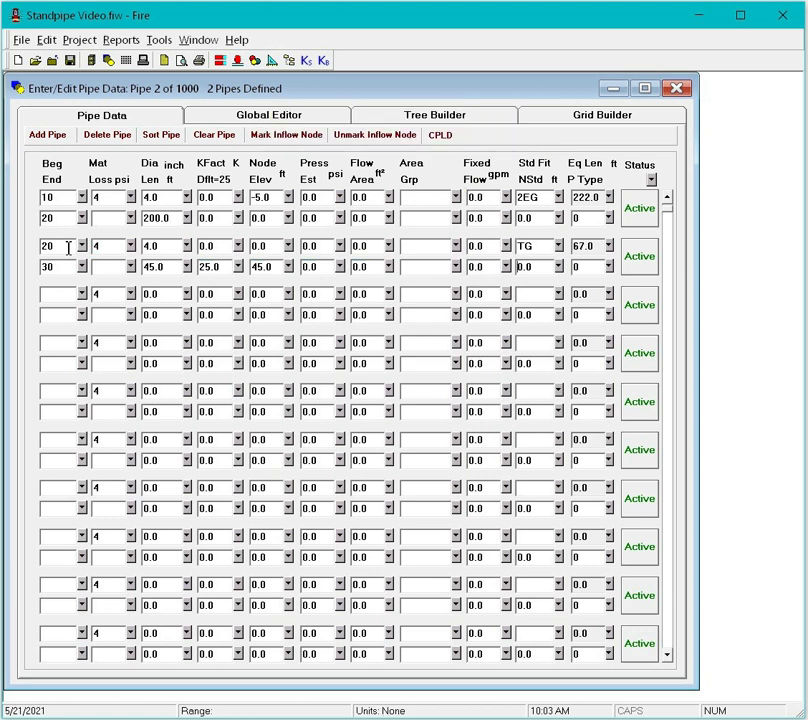
pyautogui.press('Tab')
pyautogui.hotkey('alt', 'Tab')
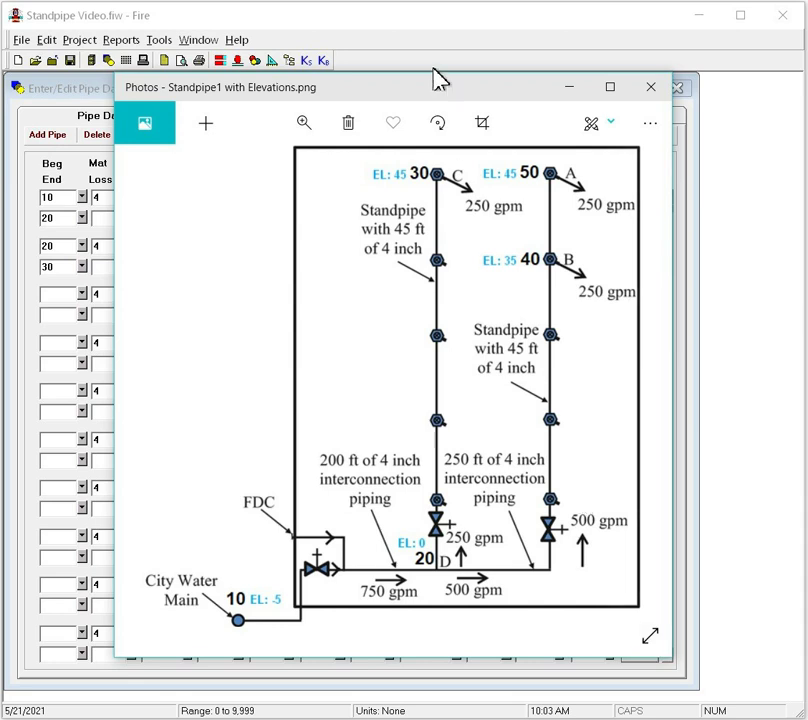
# Step: Enter pipe 3 (nodes 20–40) and pipe 4 (nodes 40–50), nodes 40 and 50 at K-factor 25.0
pyautogui.click(420, 40)
pyautogui.click(496, 29)
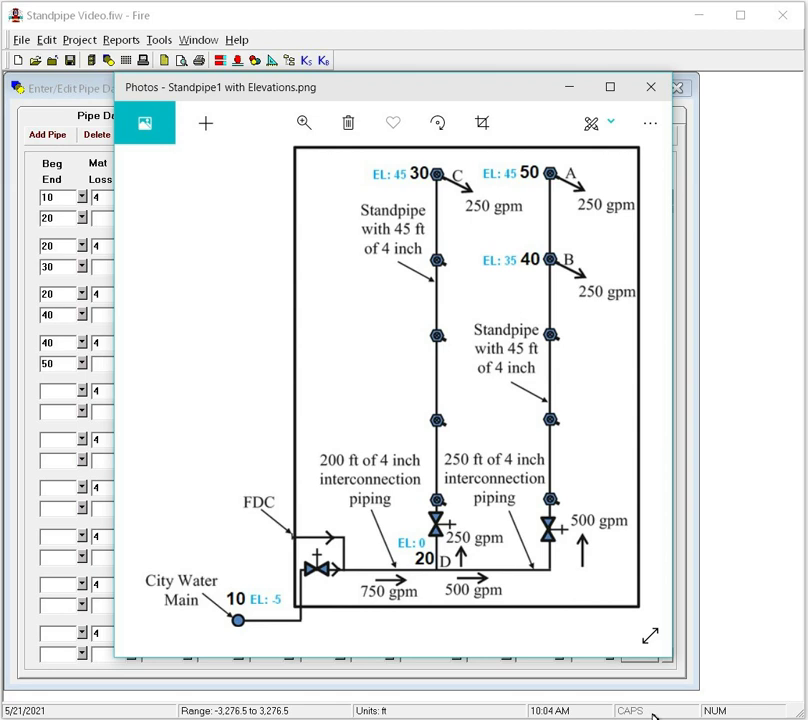
# Step: Mark pipe 1's beginning node 10 as the system inflow node
pyautogui.click(442, 58)
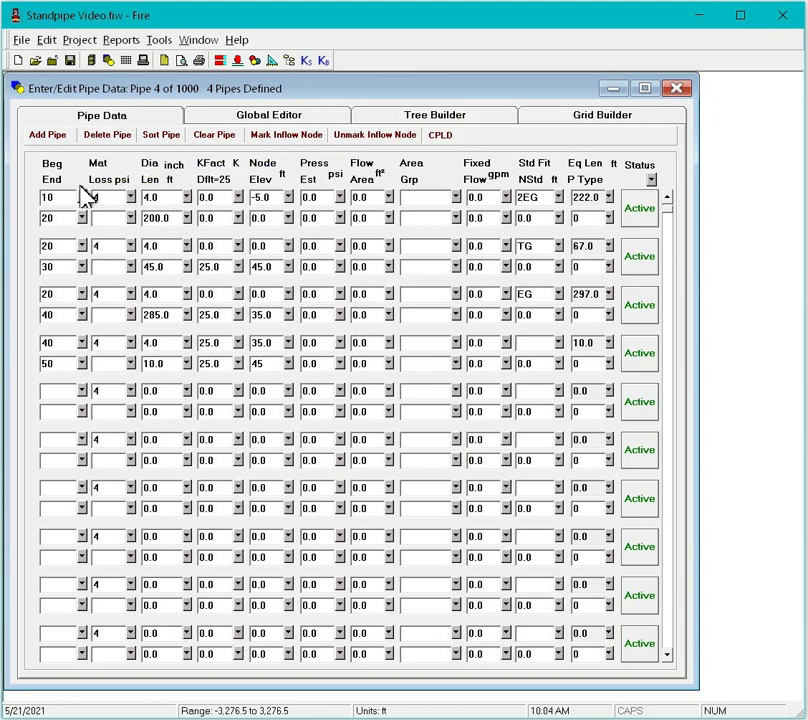
pyautogui.click(79, 194)
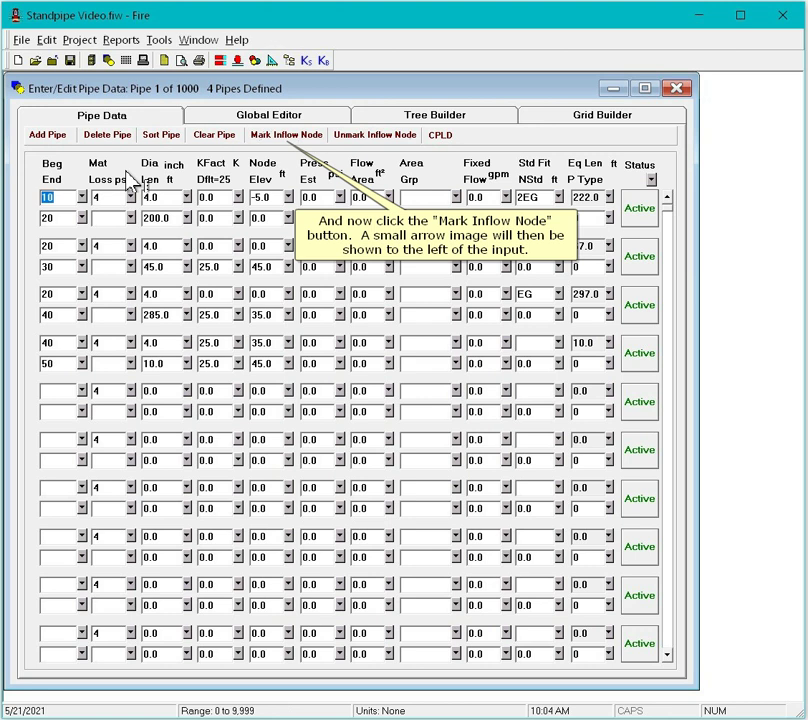
pyautogui.click(276, 137)
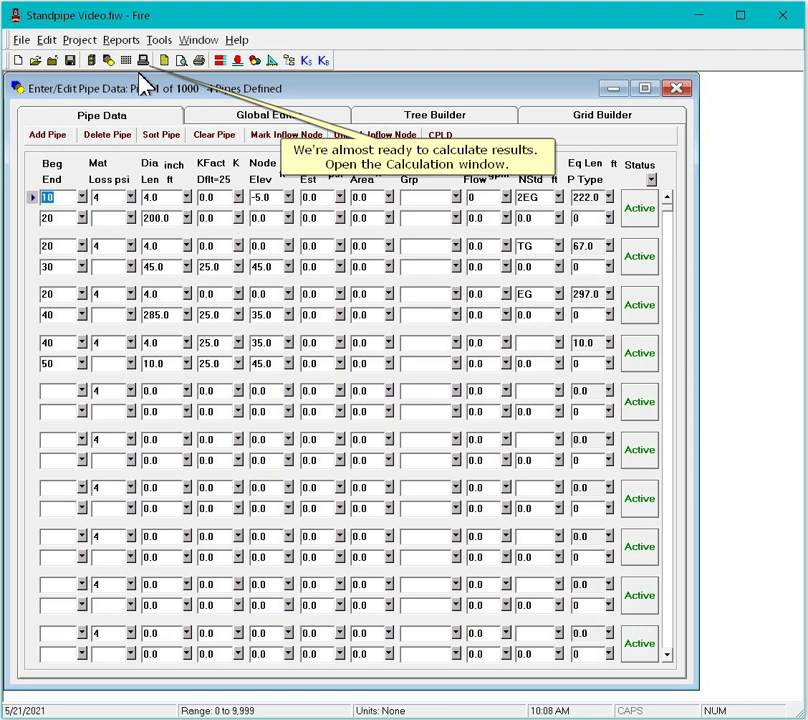
# Step: Set Demand calculation with 100 psi residual pressure, 0.001 psi nodal imbalance, and both damping factors 4
pyautogui.click(143, 61)
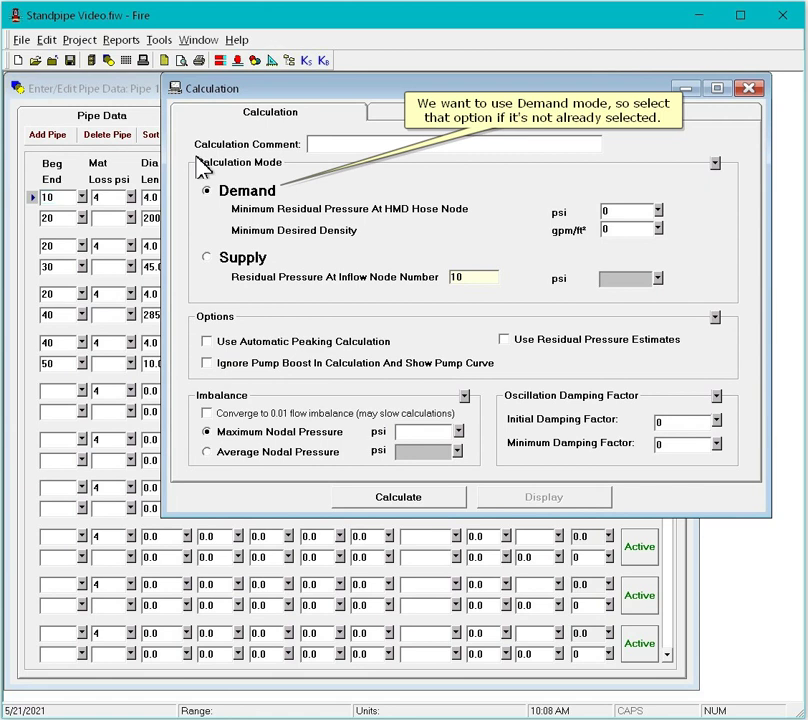
pyautogui.click(215, 190)
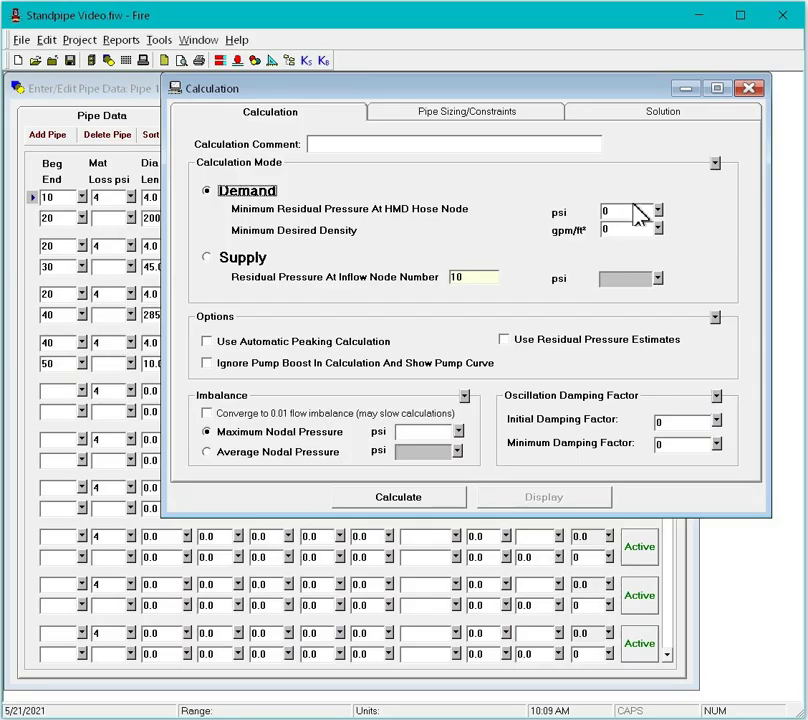
pyautogui.click(606, 211)
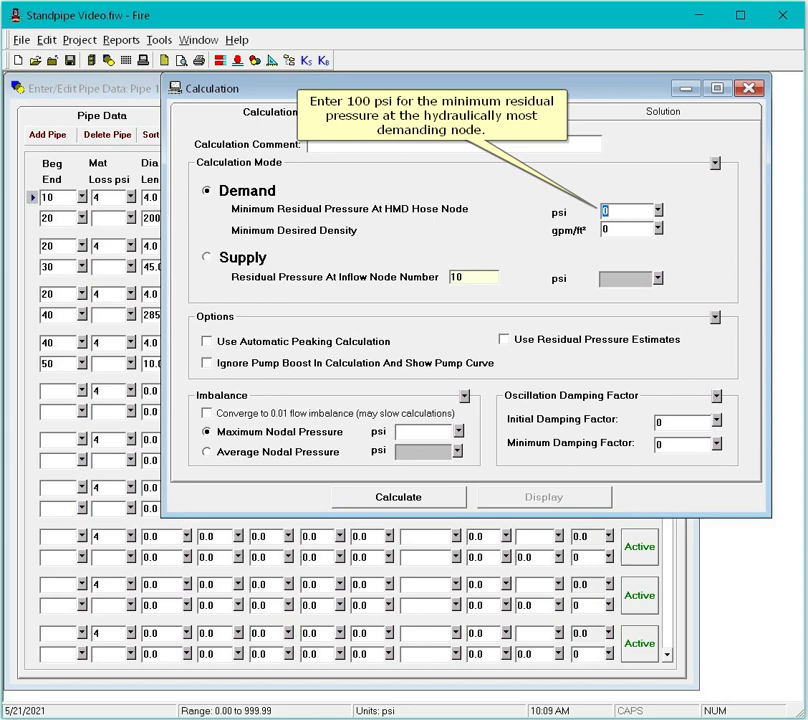
pyautogui.write('100')
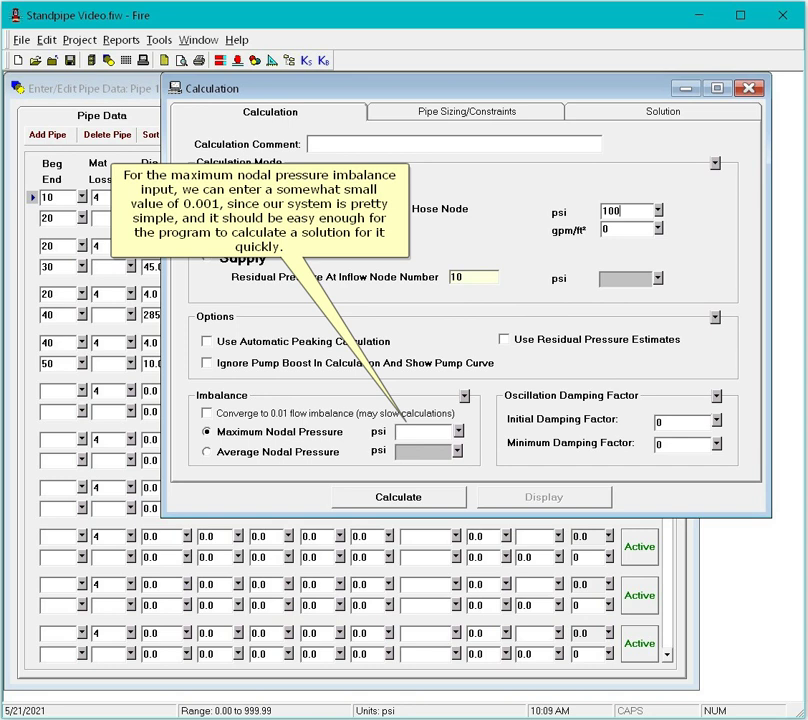
pyautogui.click(425, 432)
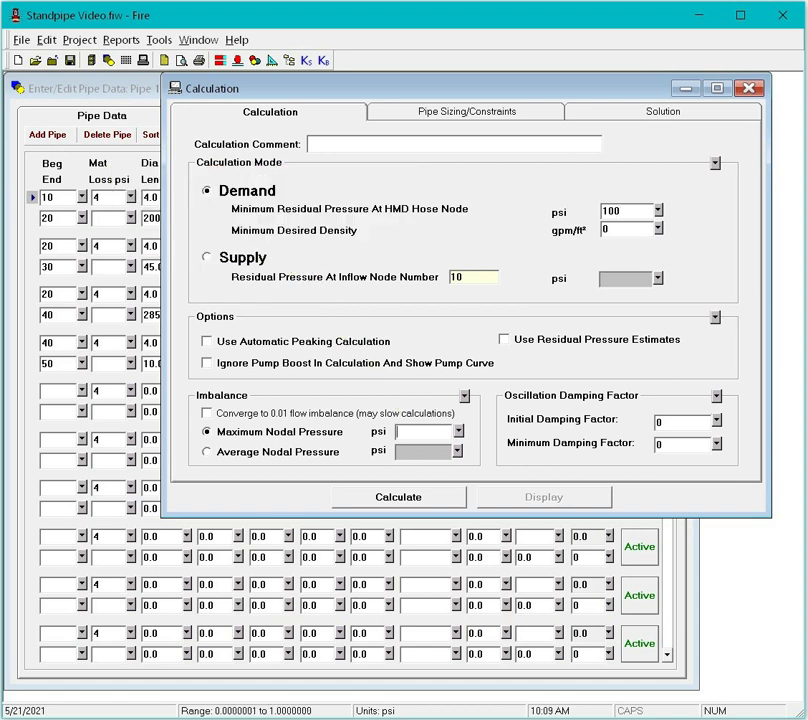
pyautogui.write('0.001')
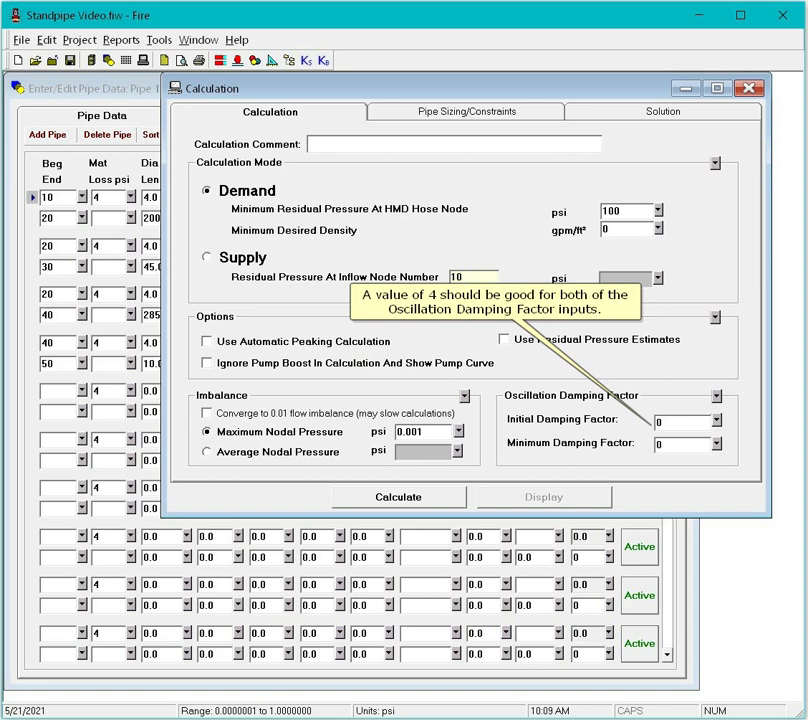
pyautogui.press('Tab')
pyautogui.write('4')
pyautogui.press('Tab')
pyautogui.write('4')
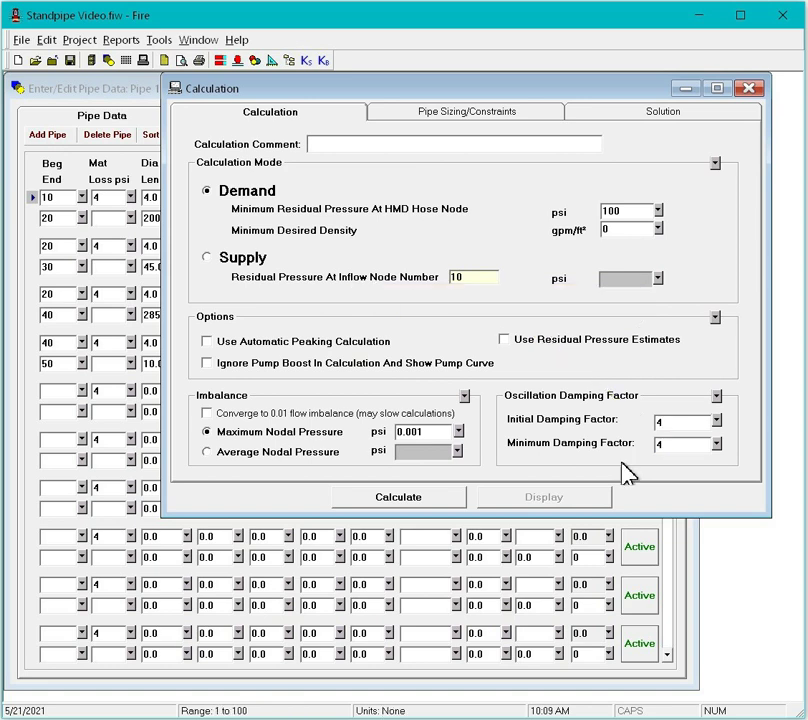
# Step: Run the demand calculation and review the solution: 779.903 gpm required at inflow
pyautogui.click(441, 499)
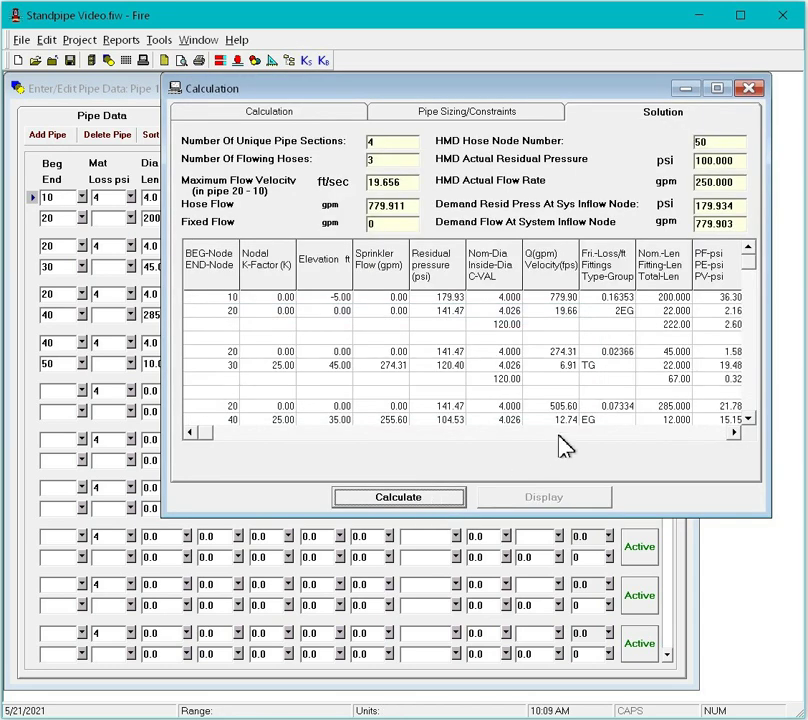
pyautogui.scroll(-2, 745, 428)
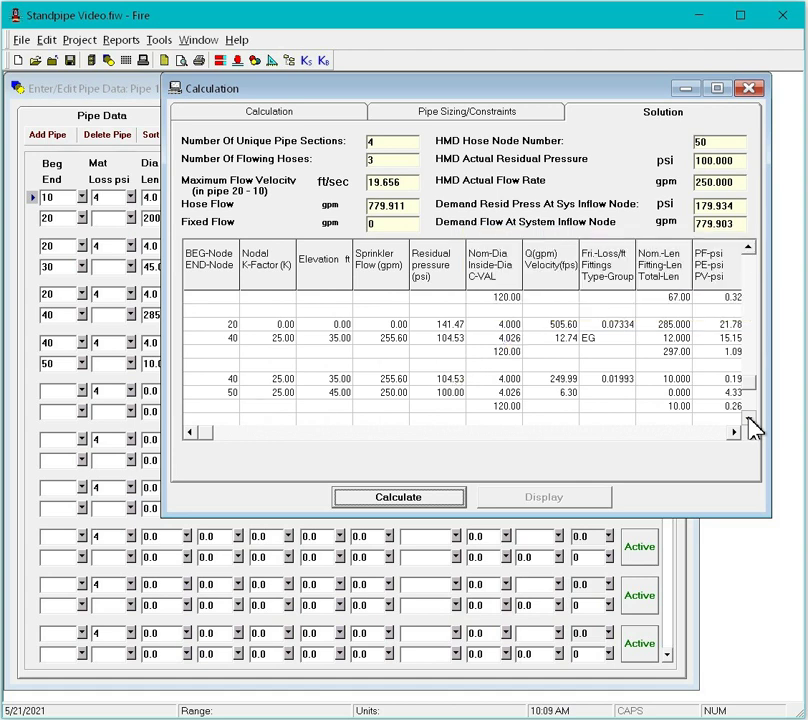
# Step: Open the maximized report preview and page to page 9's Hydraulic Supply/Demand Graph
pyautogui.click(186, 63)
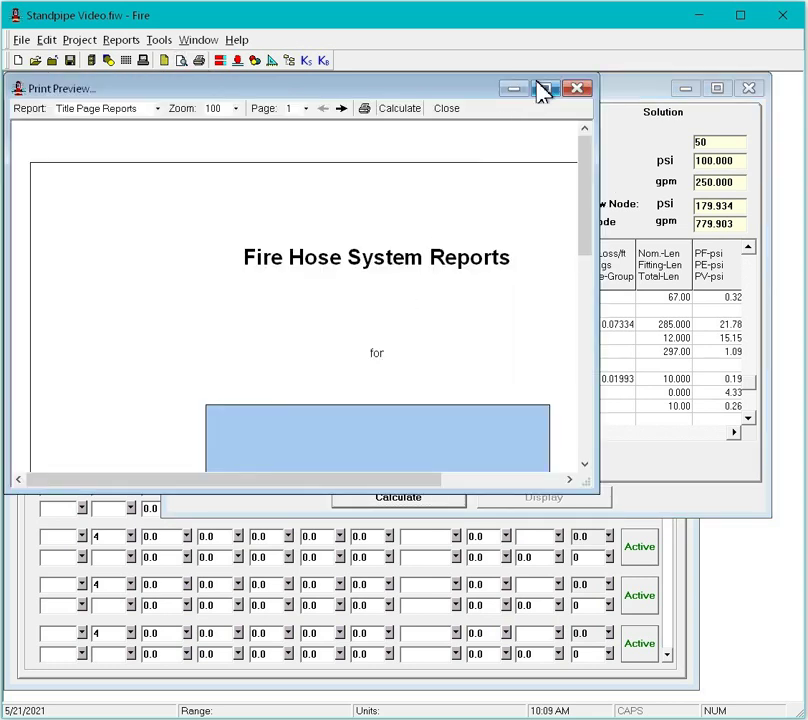
pyautogui.click(545, 89)
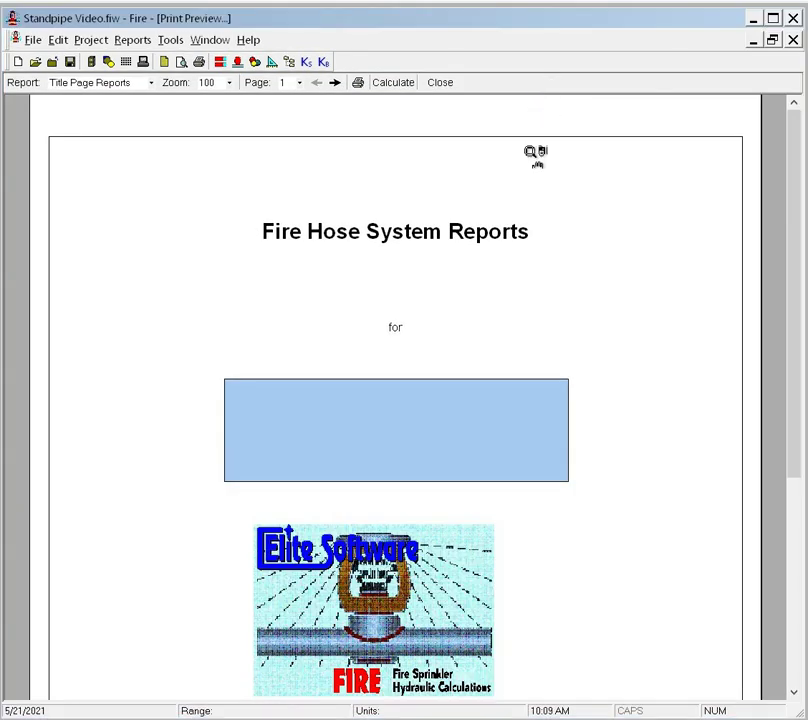
pyautogui.click(337, 84)
pyautogui.click(337, 84)
pyautogui.click(337, 84)
pyautogui.click(337, 84)
pyautogui.click(337, 84)
pyautogui.click(337, 84)
pyautogui.click(337, 84)
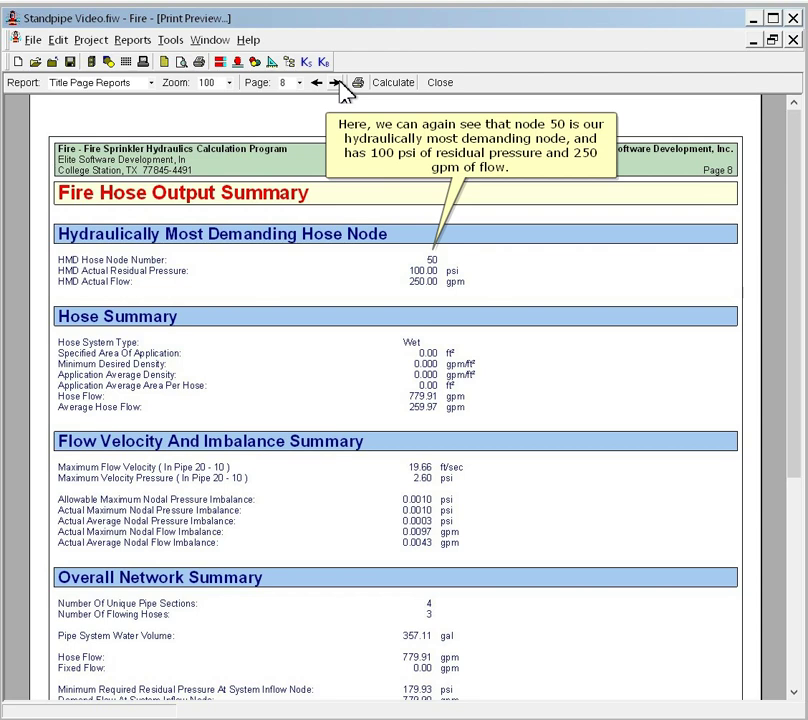
pyautogui.click(336, 83)
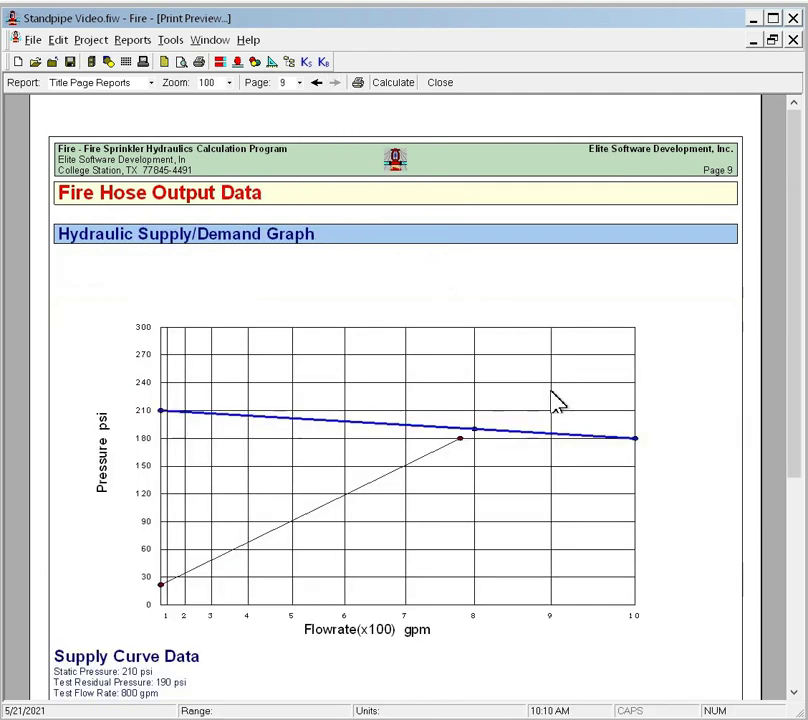
pyautogui.click(795, 691)
pyautogui.click(795, 691)
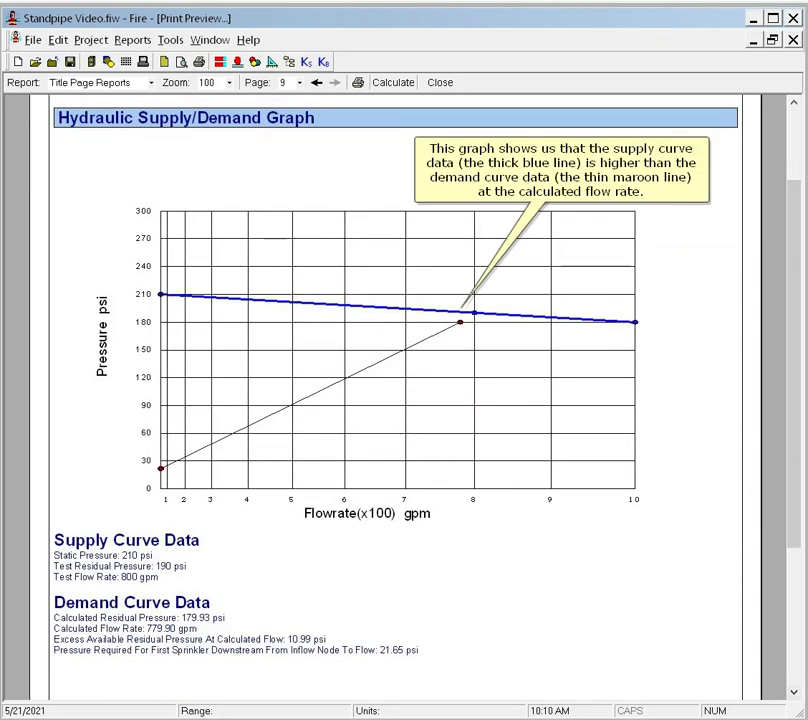